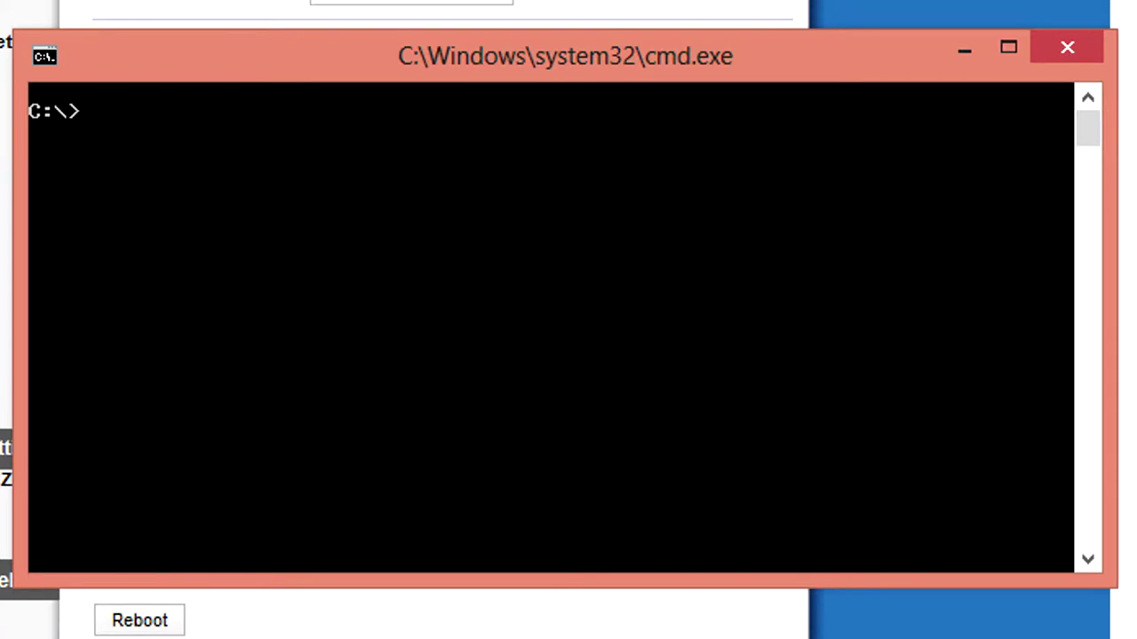
- Run ipconfig /all at the command prompt to list the full configuration of every network adapter
{"action": "type", "text": "i"}
{"action": "key", "text": "BackSpace"}
{"action": "type", "text": "ipconfig"}
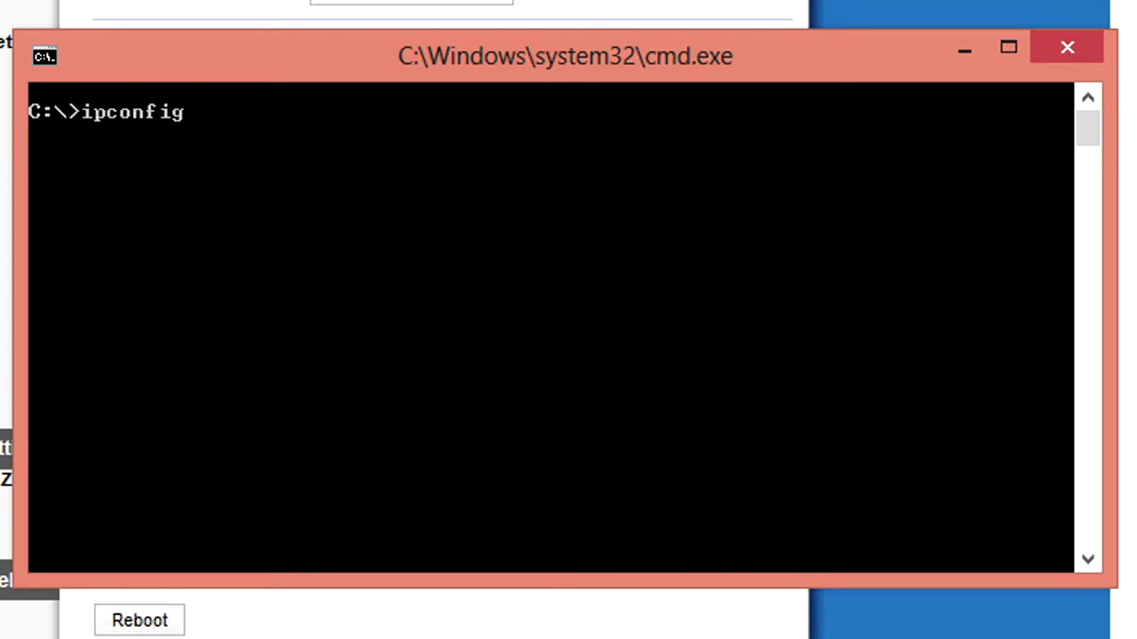
{"action": "type", "text": " /all"}
{"action": "key", "text": "Return"}
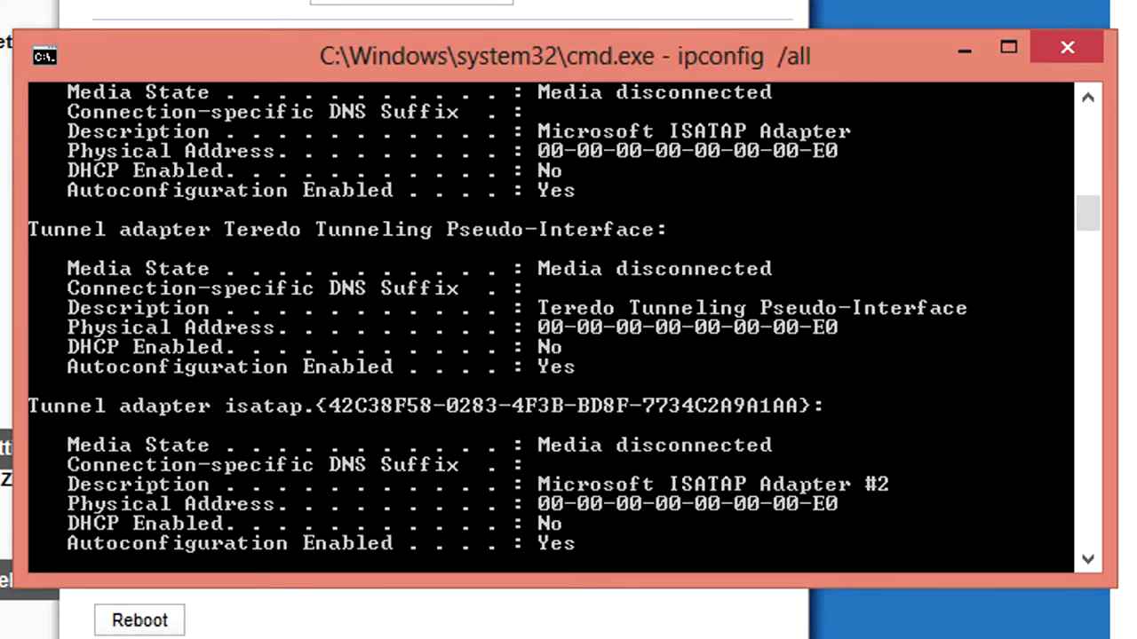
- Examine the ipconfig output for the Wi-Fi adapter's DHCP status, IPv4 address, subnet mask, default gateway and DNS servers
{"action": "scroll", "coordinate": [551, 328], "scroll_direction": "up", "scroll_amount": 10}
{"action": "scroll", "coordinate": [551, 329], "scroll_direction": "up", "scroll_amount": 7}
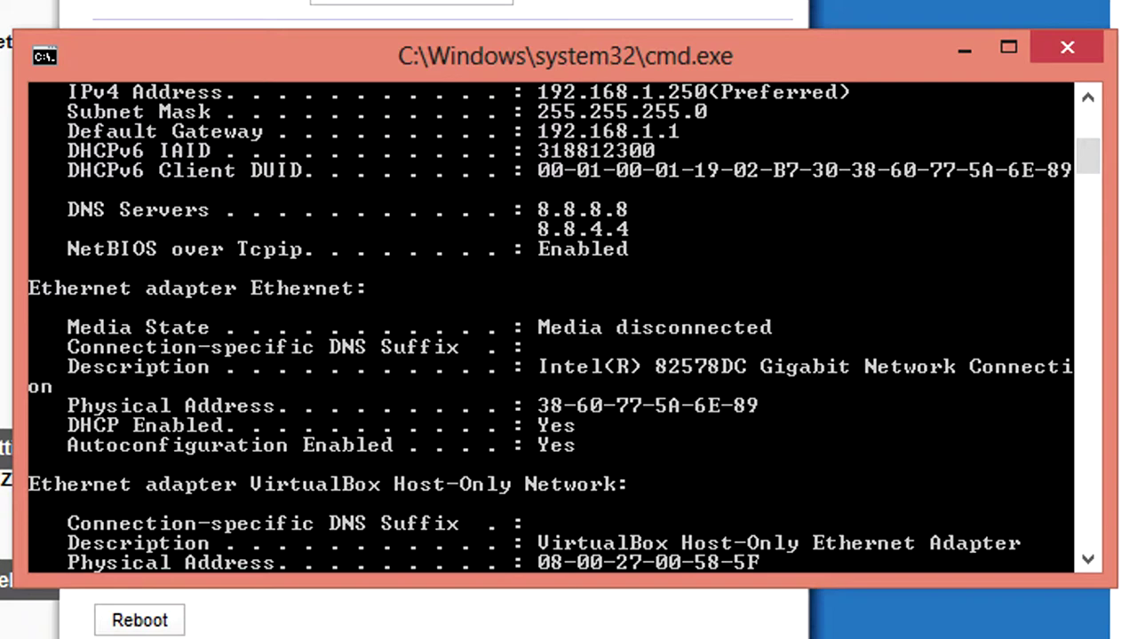
{"action": "scroll", "coordinate": [551, 329], "scroll_direction": "up", "scroll_amount": 3}
{"action": "scroll", "coordinate": [550, 329], "scroll_direction": "up", "scroll_amount": 4}
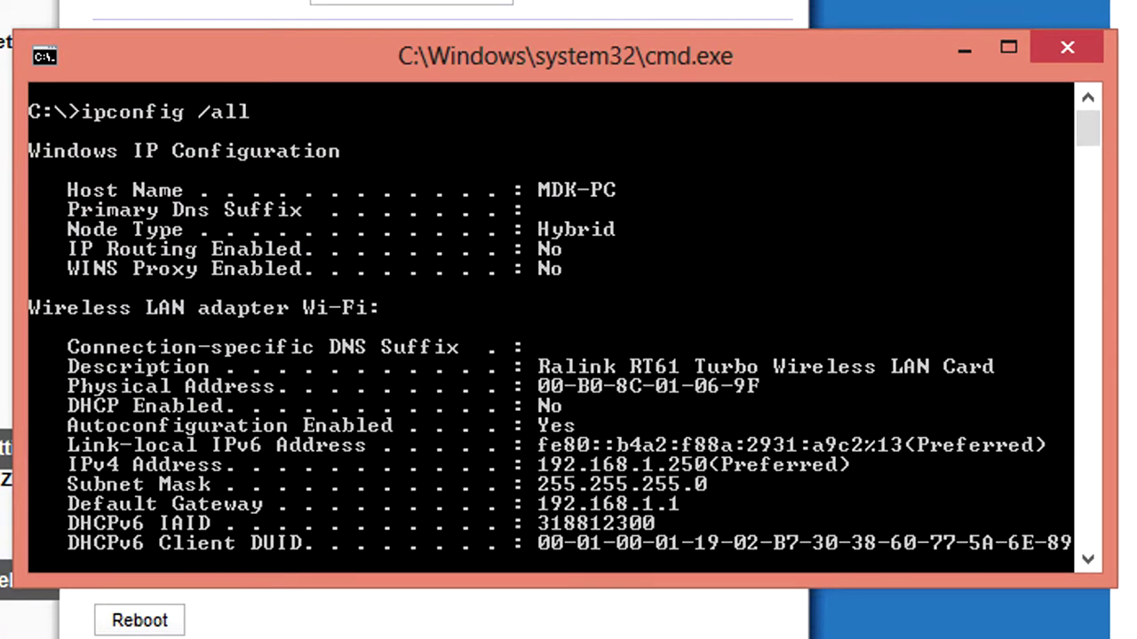
{"action": "scroll", "coordinate": [551, 329], "scroll_direction": "down", "scroll_amount": 5}
{"action": "scroll", "coordinate": [551, 329], "scroll_direction": "down", "scroll_amount": 6}
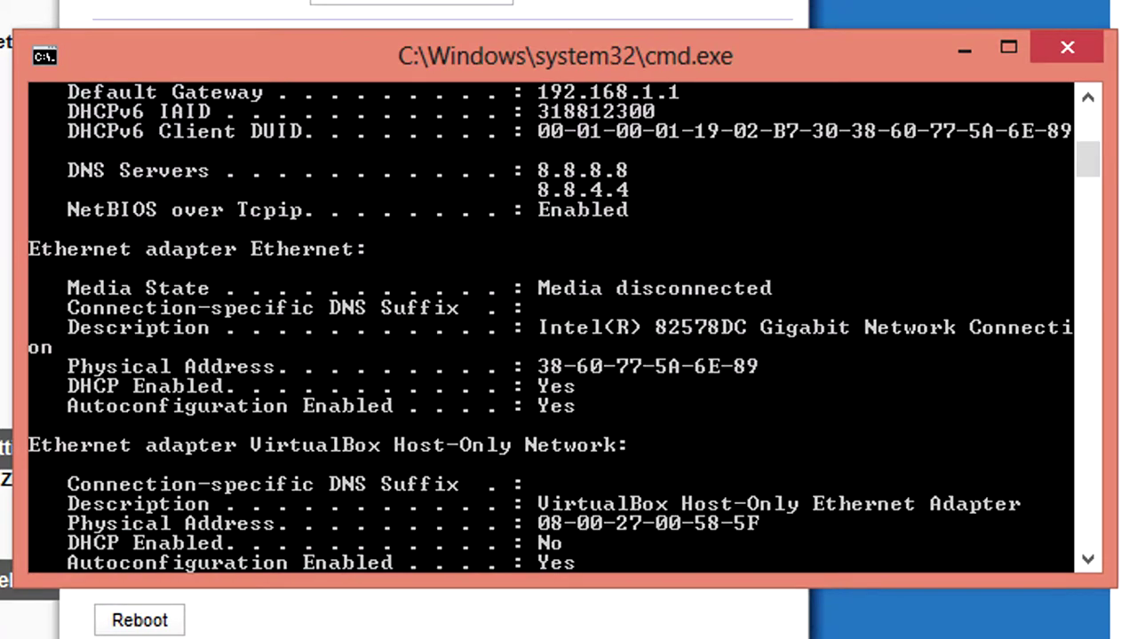
{"action": "scroll", "coordinate": [551, 329], "scroll_direction": "down", "scroll_amount": 4}
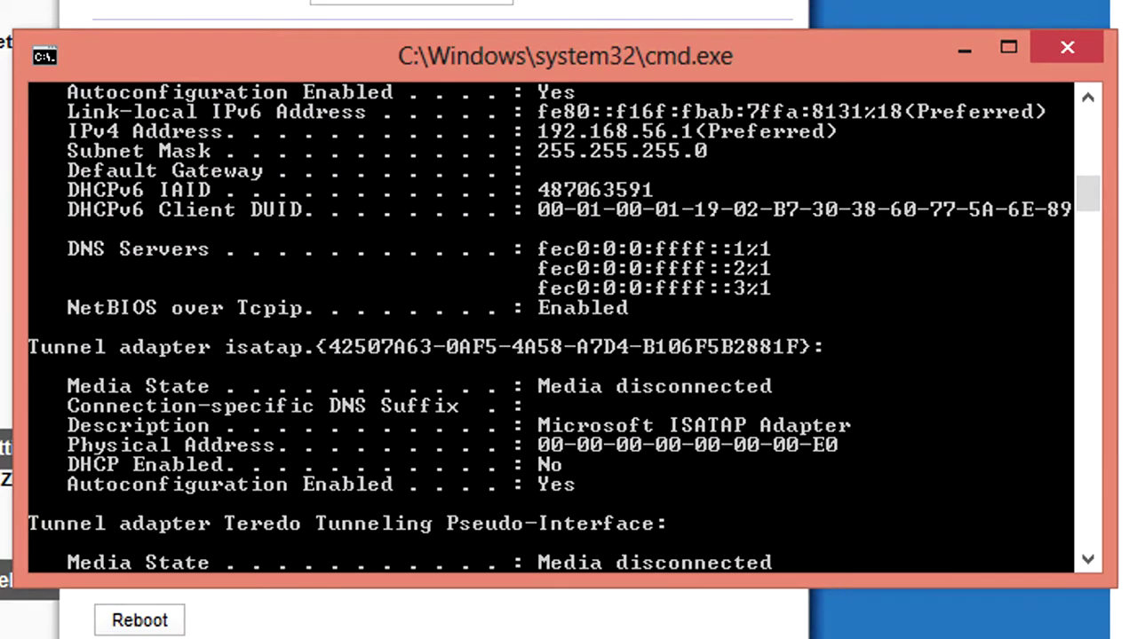
{"action": "scroll", "coordinate": [550, 328], "scroll_direction": "down", "scroll_amount": 3}
{"action": "scroll", "coordinate": [550, 329], "scroll_direction": "up", "scroll_amount": 15}
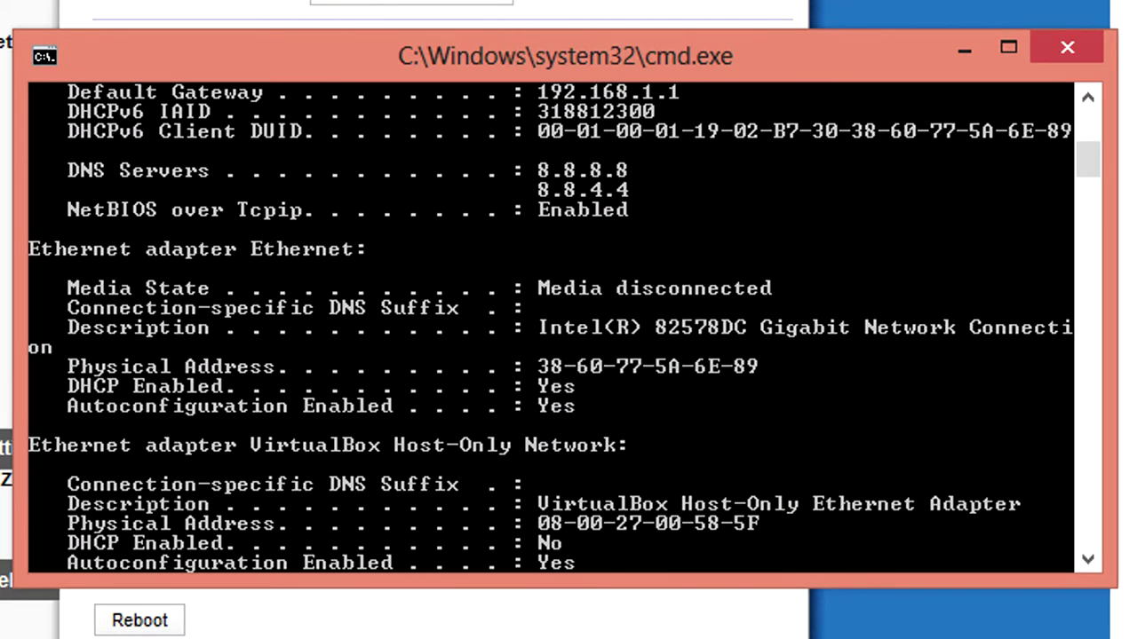
{"action": "scroll", "coordinate": [551, 328], "scroll_direction": "up", "scroll_amount": 2}
{"action": "scroll", "coordinate": [551, 329], "scroll_direction": "down", "scroll_amount": 2}
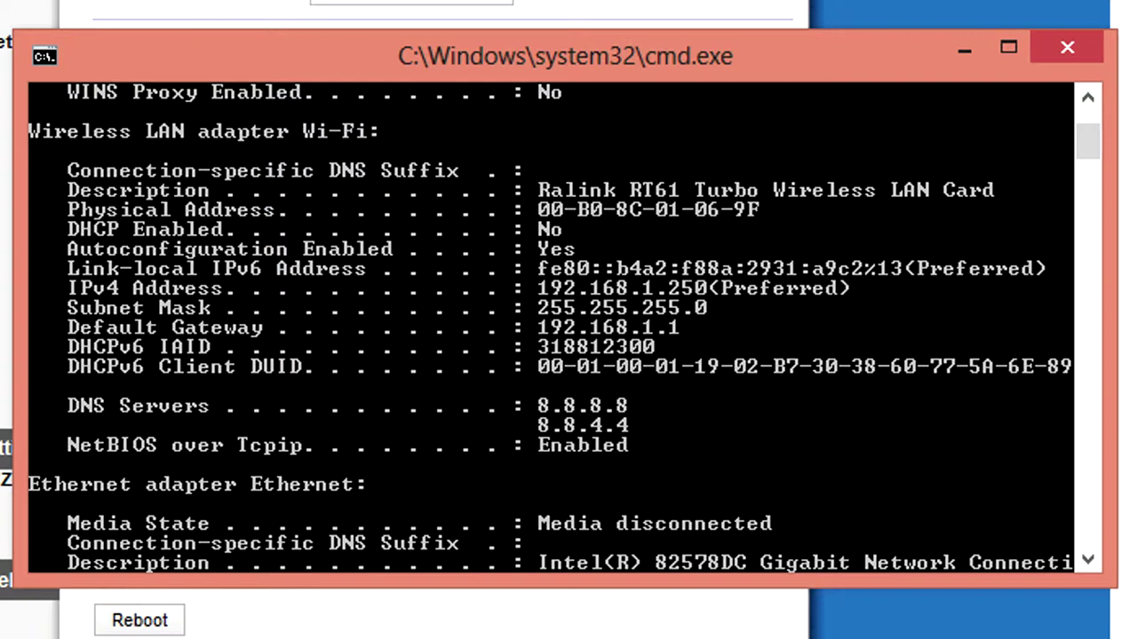
{"action": "scroll", "coordinate": [551, 328], "scroll_direction": "down", "scroll_amount": 1}
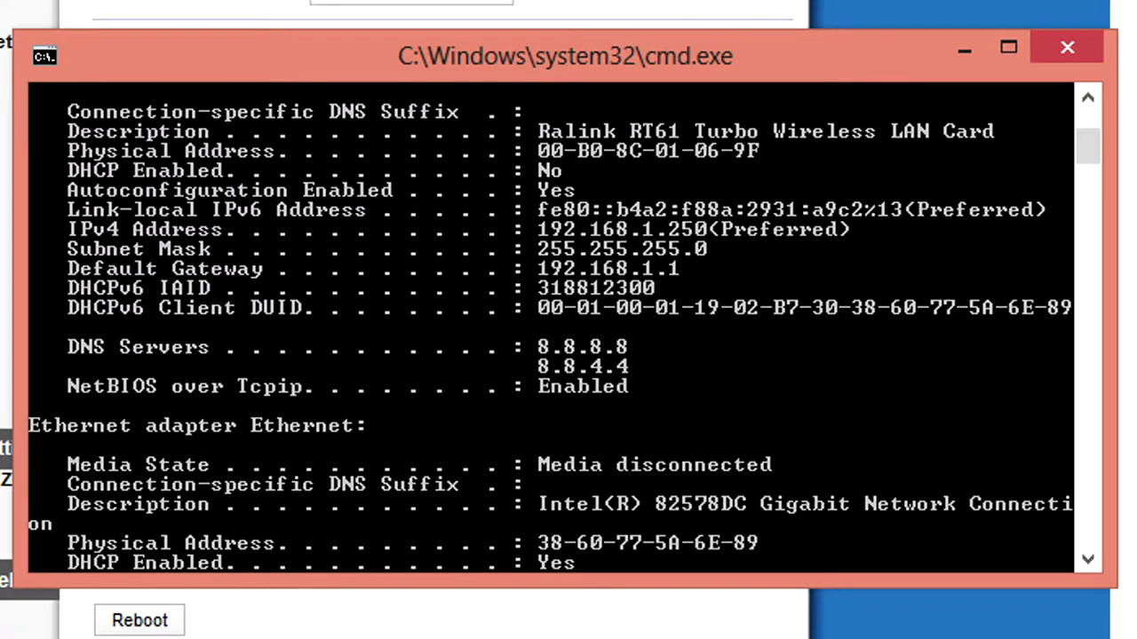
{"action": "scroll", "coordinate": [565, 328], "scroll_direction": "up", "scroll_amount": 1}
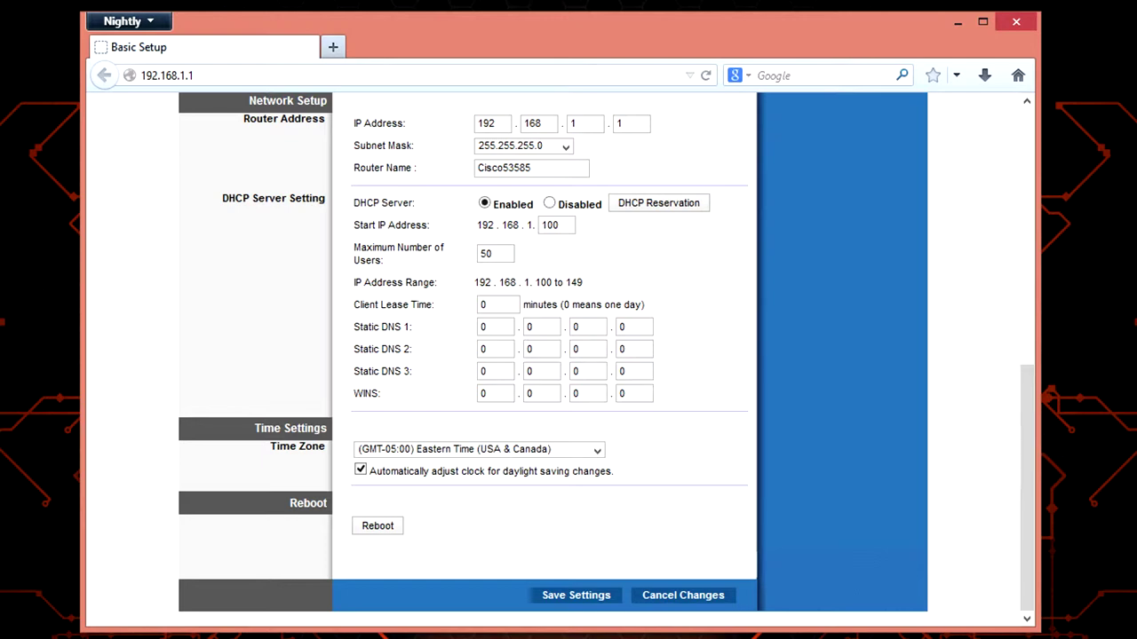
- Review the router's Basic Setup page in the browser, including its internet connection, router address and DHCP server settings
{"action": "scroll", "coordinate": [551, 355], "scroll_direction": "up", "scroll_amount": 10}
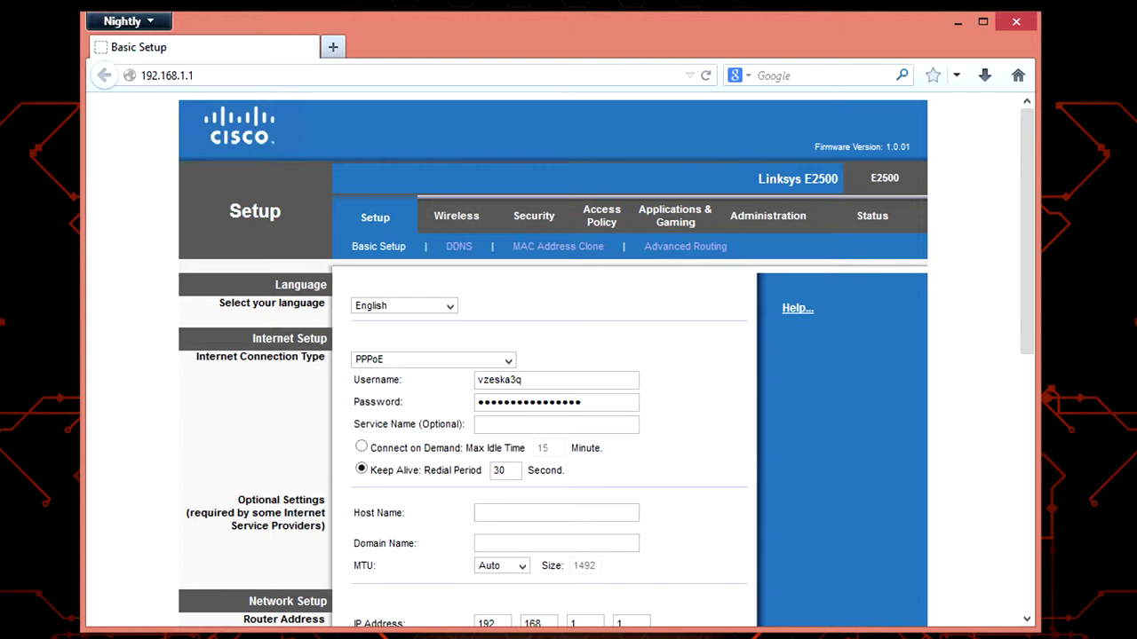
{"action": "scroll", "coordinate": [551, 356], "scroll_direction": "down", "scroll_amount": 5}
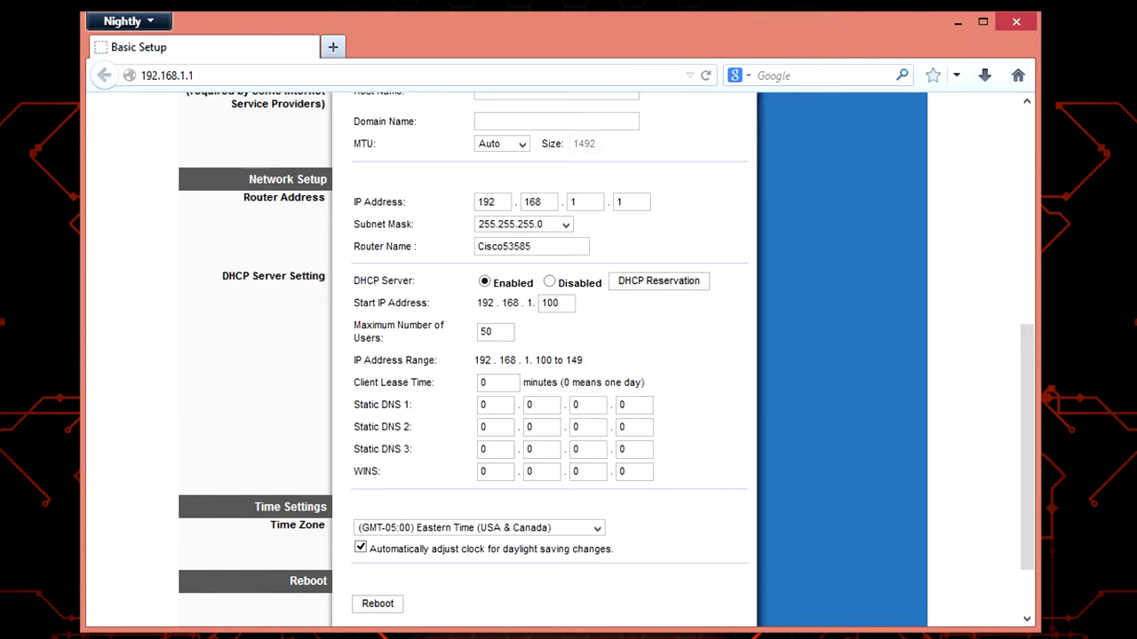
{"action": "scroll", "coordinate": [550, 355], "scroll_direction": "up", "scroll_amount": 4}
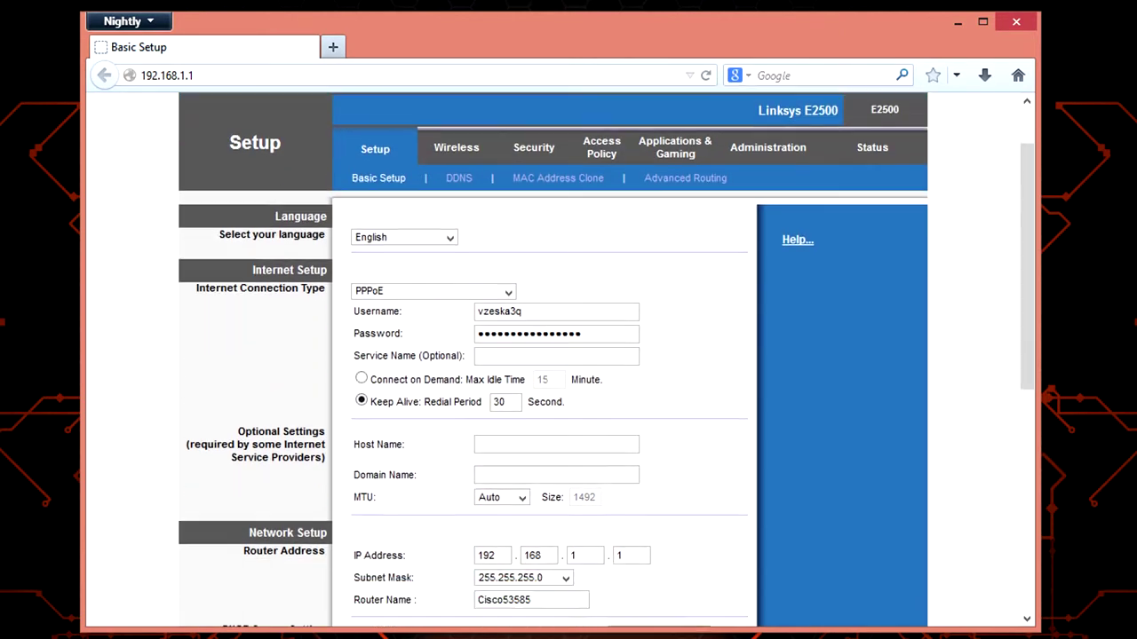
{"action": "scroll", "coordinate": [551, 356], "scroll_direction": "down", "scroll_amount": 1}
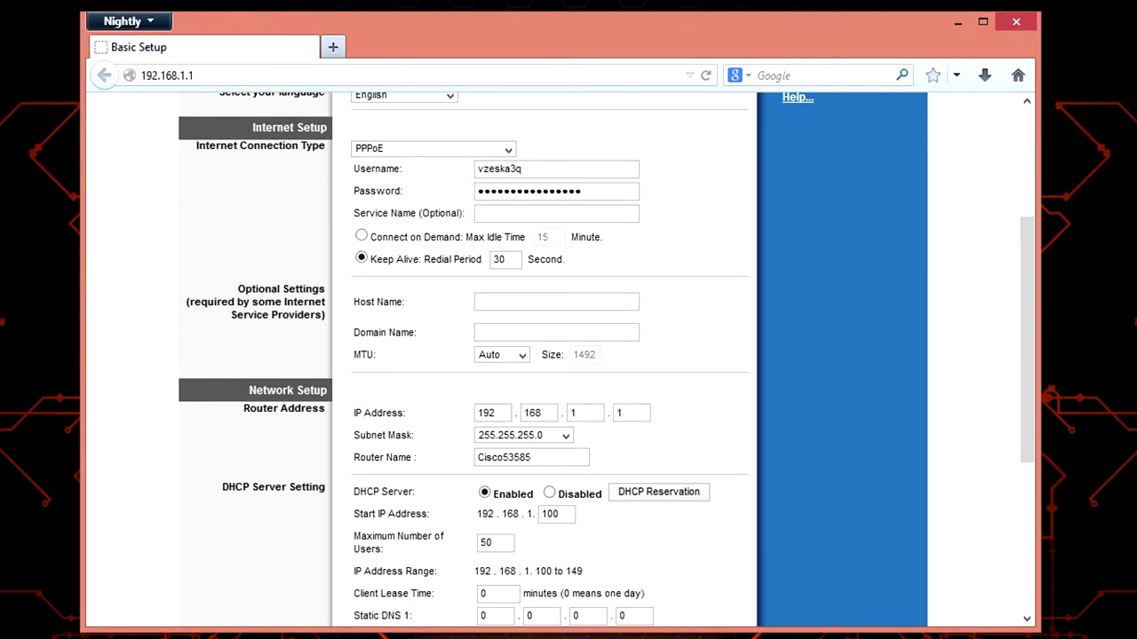
{"action": "scroll", "coordinate": [550, 355], "scroll_direction": "down", "scroll_amount": 4}
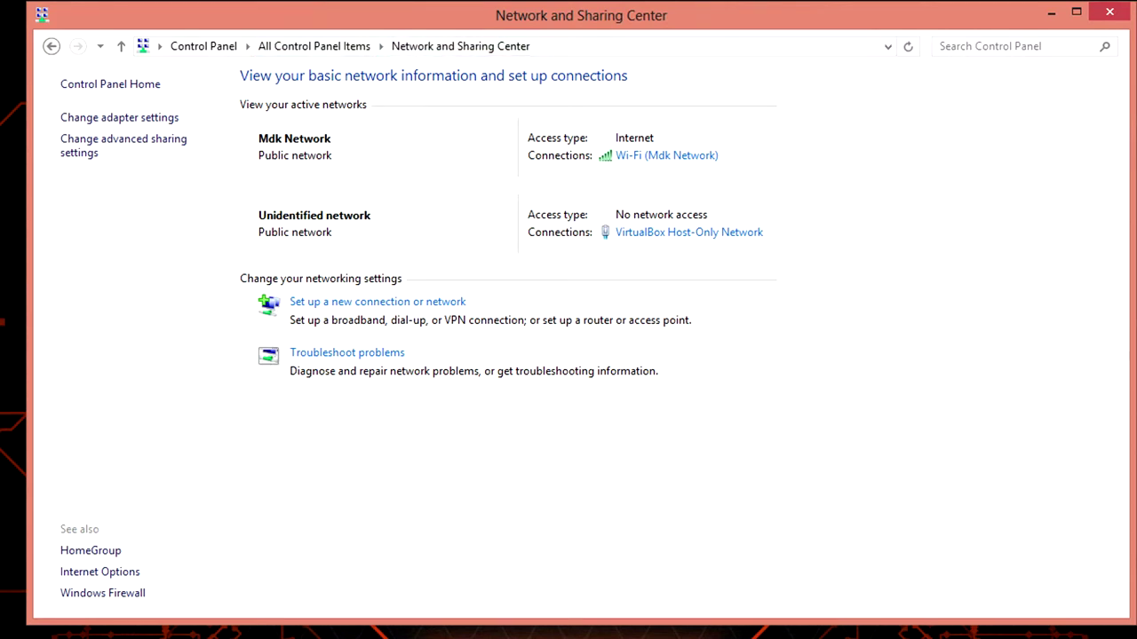
- Open the Internet Protocol Version 4 (TCP/IPv4) properties of the Wi-Fi connection from Network and Sharing Center
{"action": "left_click", "coordinate": [1012, 46]}
{"action": "left_click", "coordinate": [666, 155]}
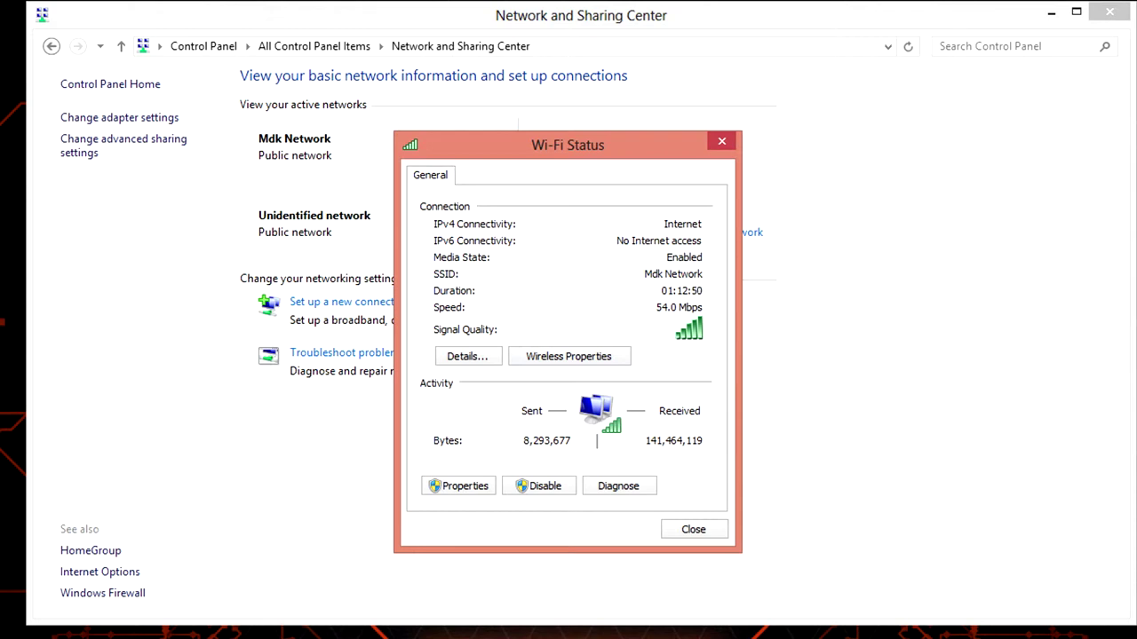
{"action": "key", "text": "alt+p"}
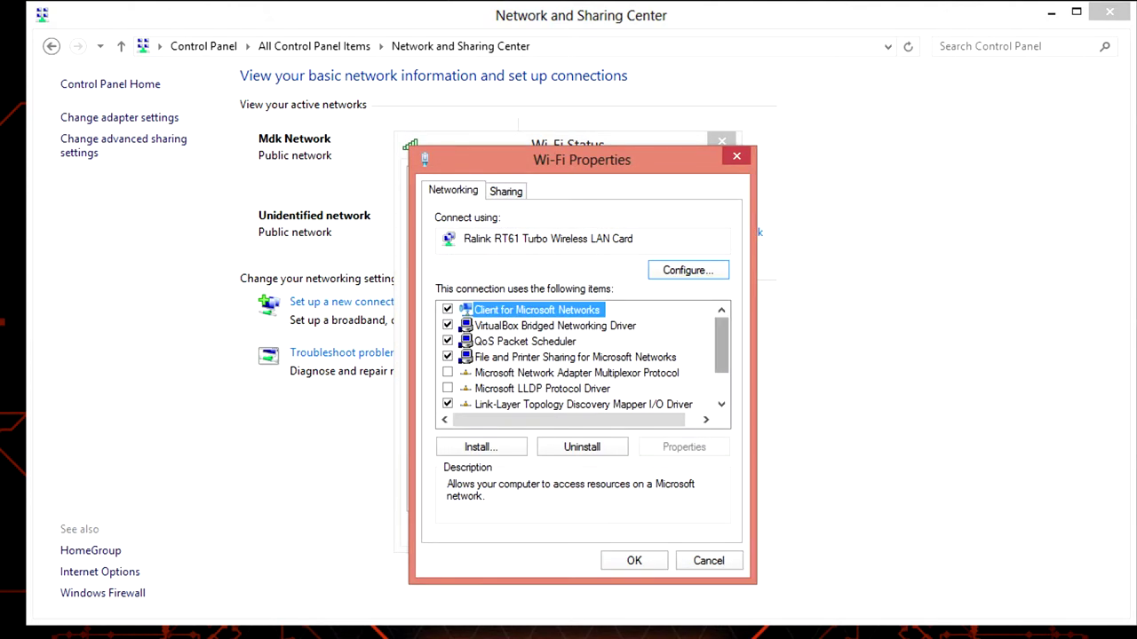
{"action": "scroll", "coordinate": [582, 357], "scroll_direction": "down", "scroll_amount": 1}
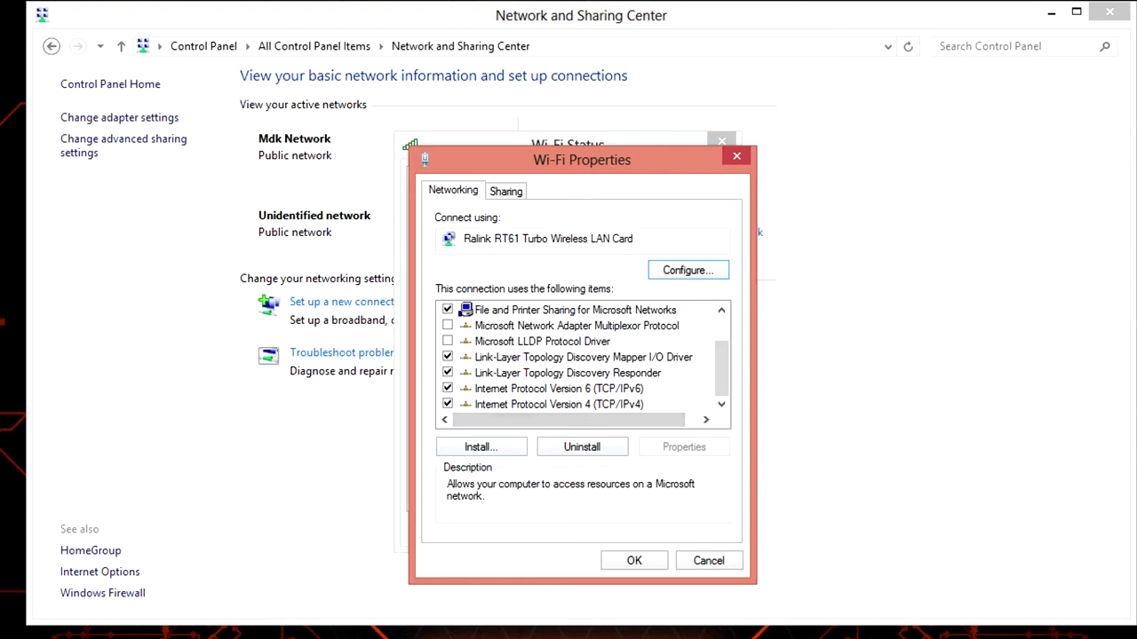
{"action": "left_click", "coordinate": [559, 404]}
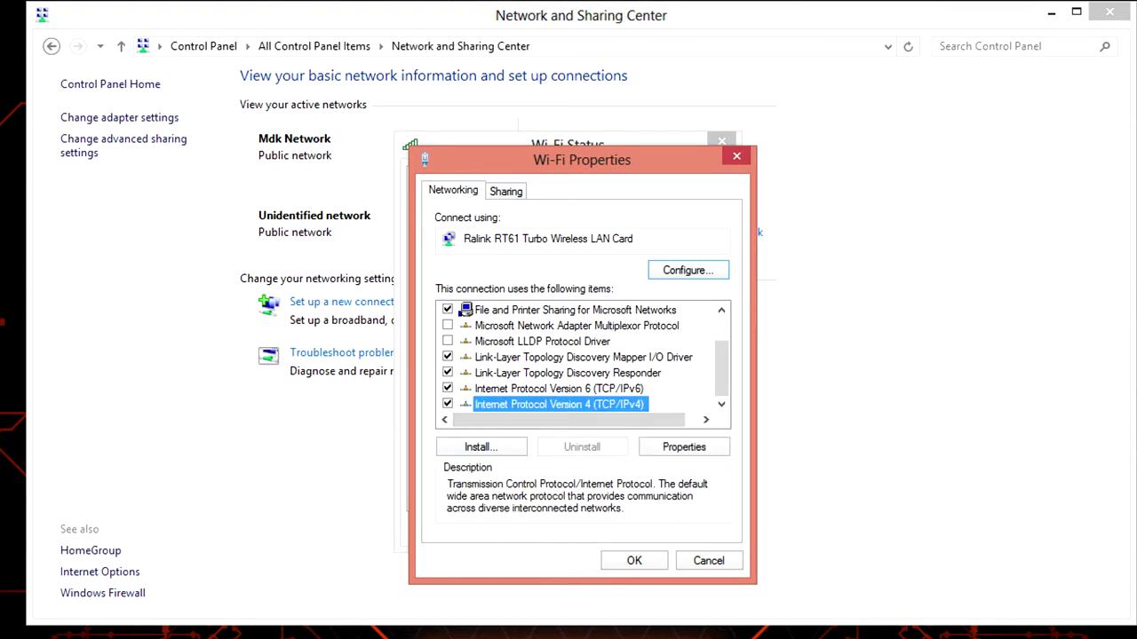
{"action": "key", "text": "alt+r"}
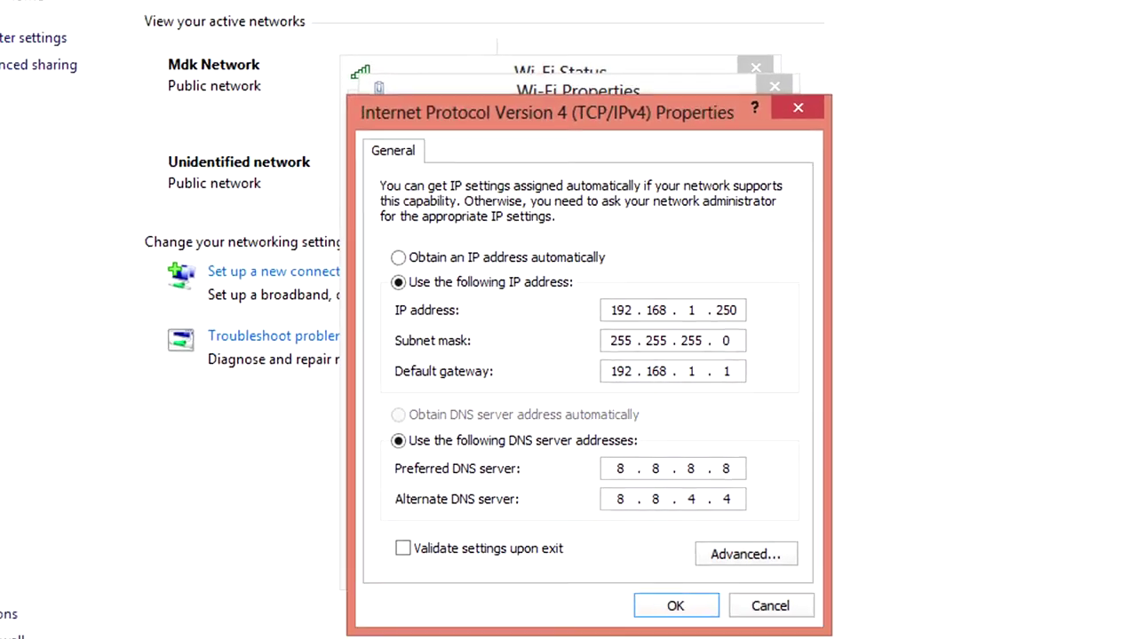
- Accept the IPv4 settings and close the Wi-Fi Properties and Wi-Fi Status dialogs
{"action": "key", "text": "Return"}
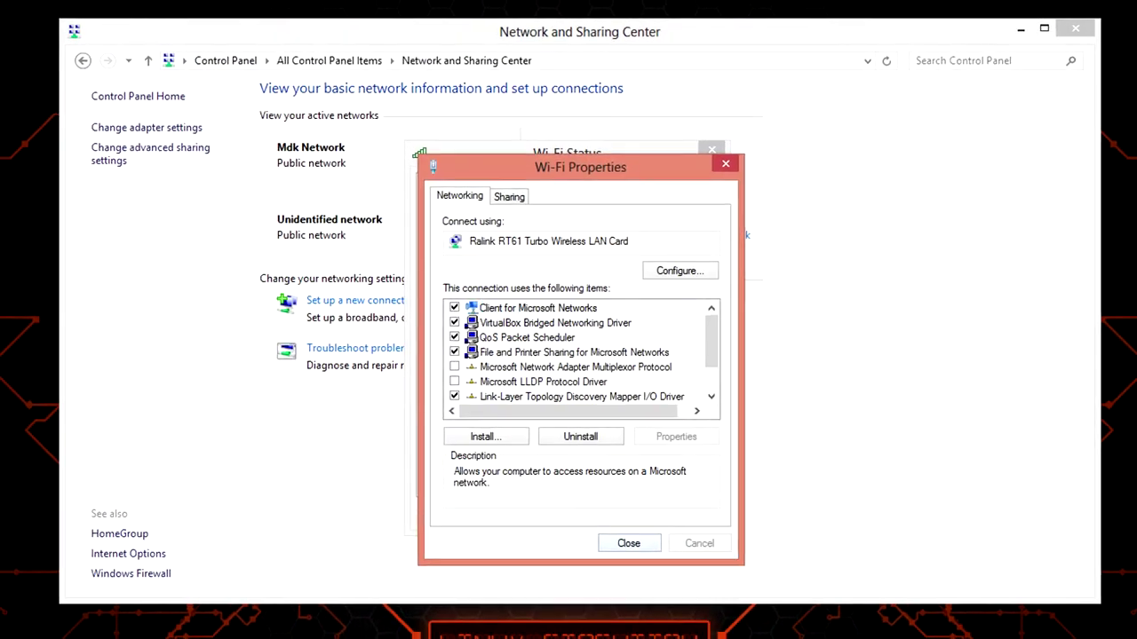
{"action": "key", "text": "Return"}
{"action": "key", "text": "Return"}
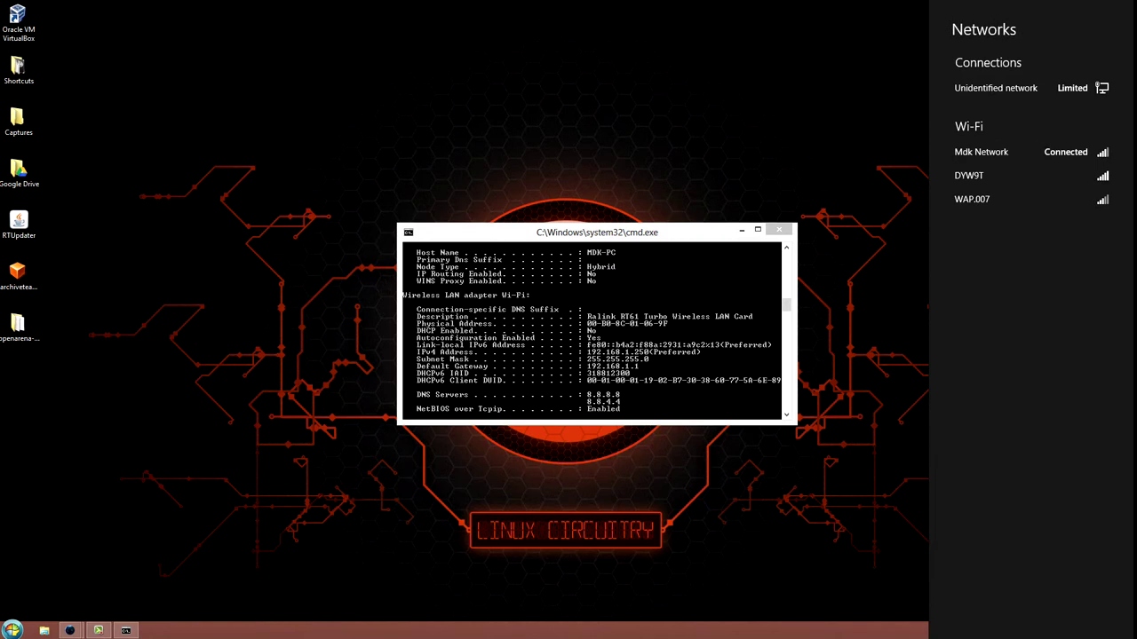
- Check the Mdk Network entry among the available networks, close the list and go to the end of the ipconfig output
{"action": "left_click", "coordinate": [981, 152]}
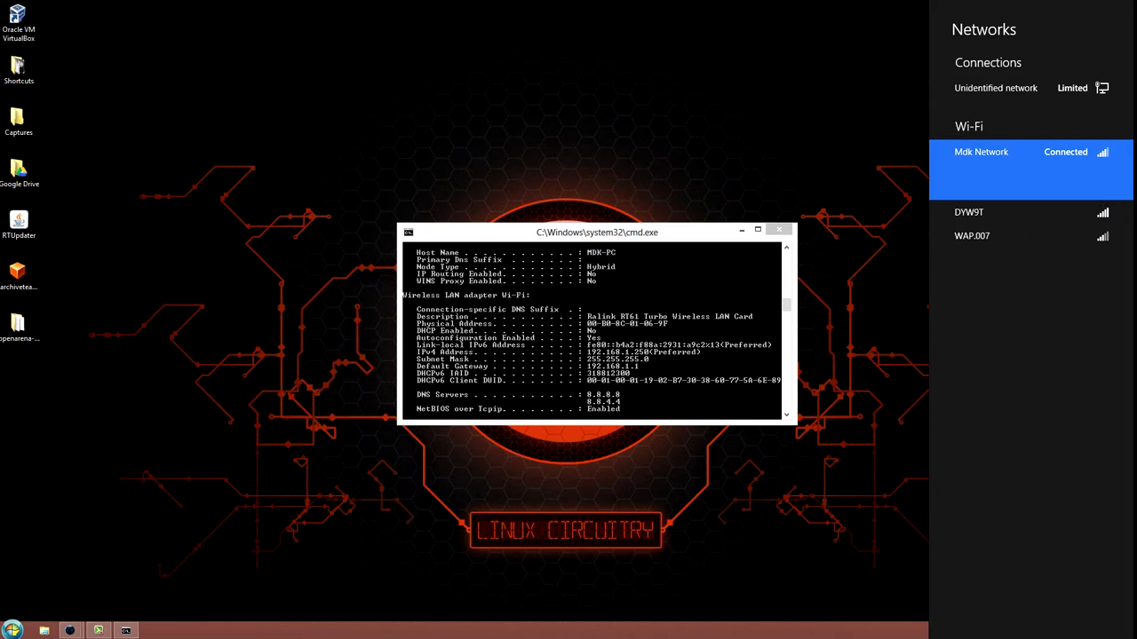
{"action": "key", "text": "Escape"}
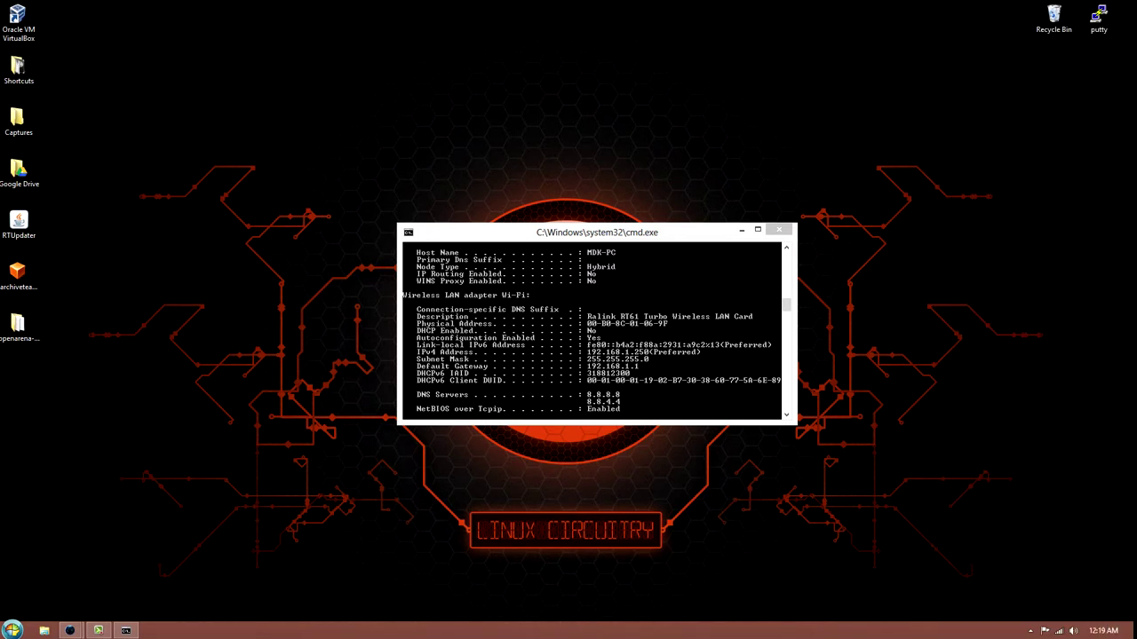
{"action": "scroll", "coordinate": [597, 332], "scroll_direction": "down", "scroll_amount": 11}
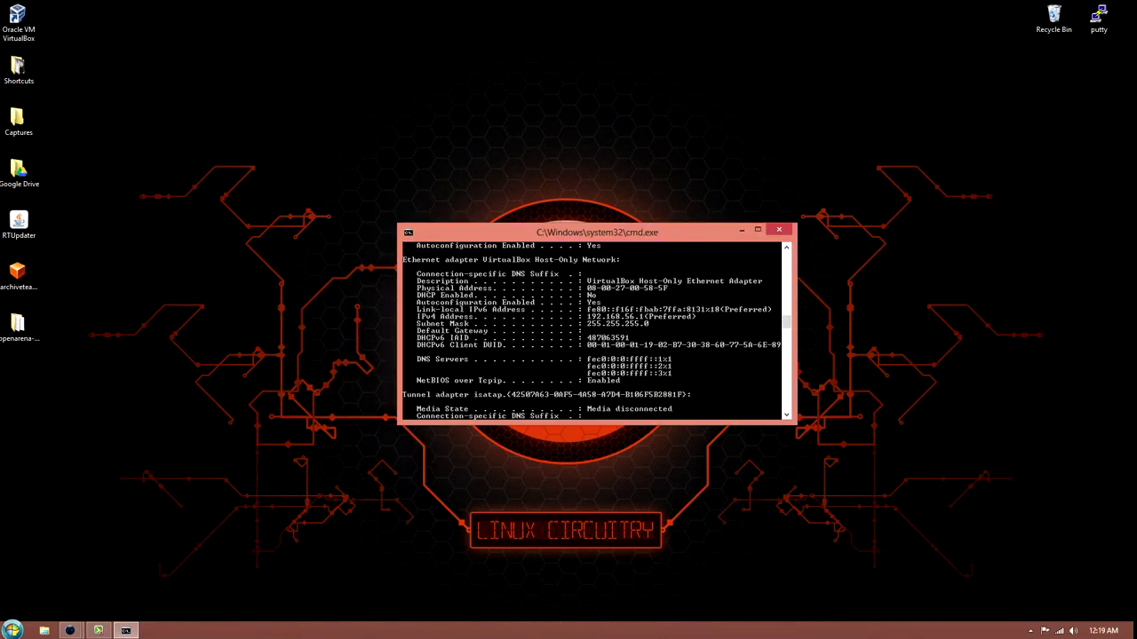
{"action": "scroll", "coordinate": [596, 331], "scroll_direction": "down", "scroll_amount": 10}
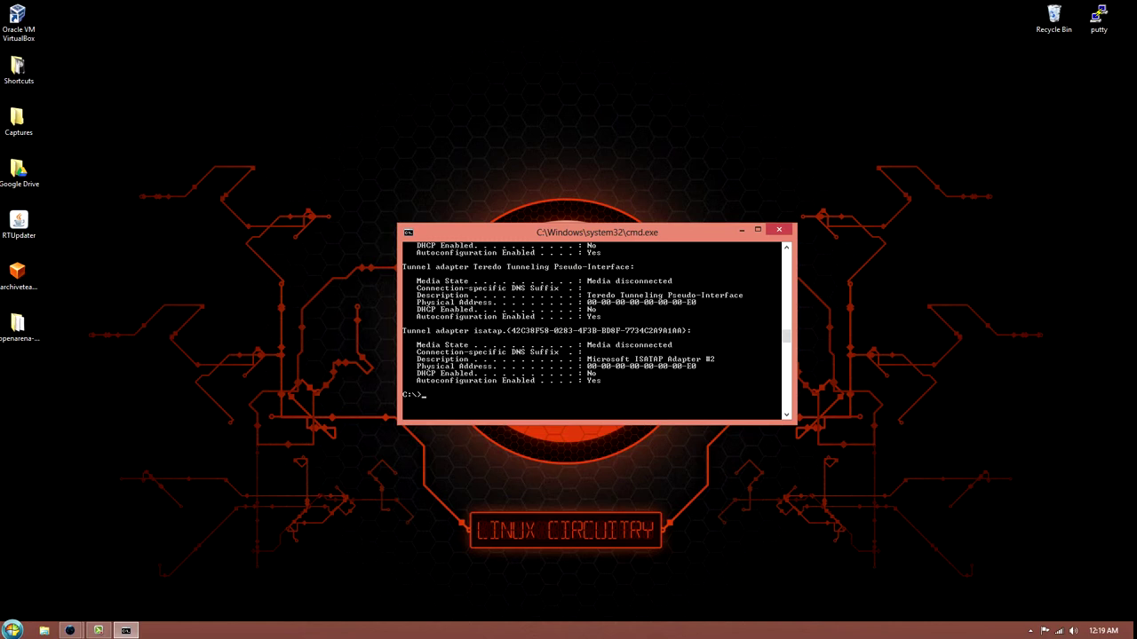